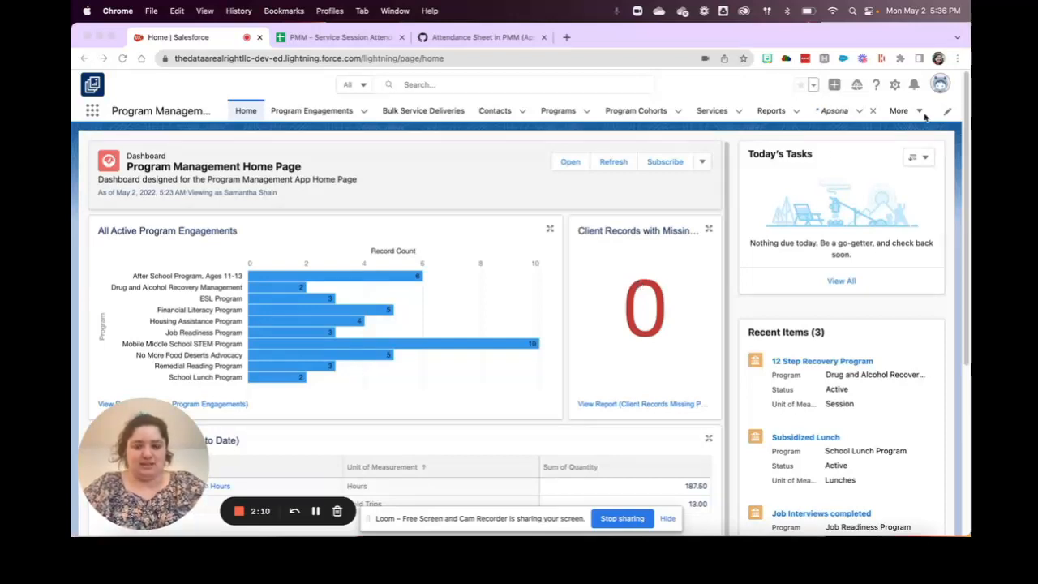
Open Apsona and find the Service Session object by searching for "service", showing all of its records.
left_click(833, 113)
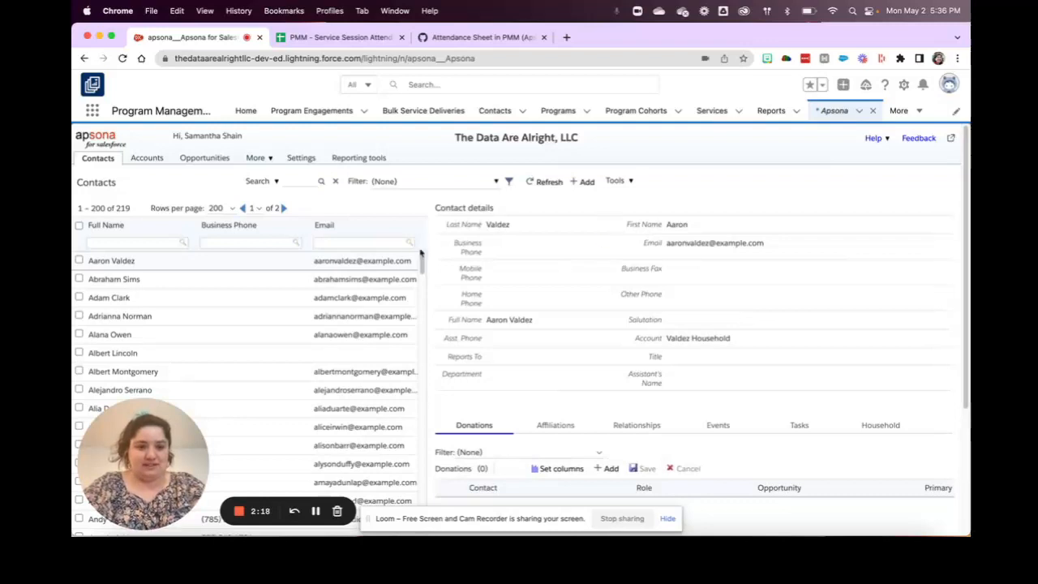
left_click(276, 182)
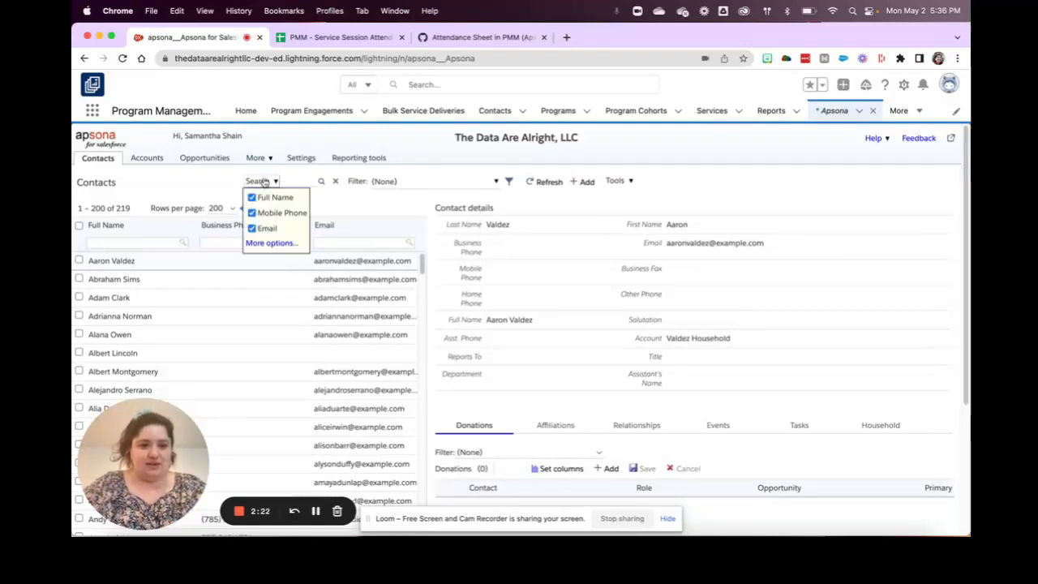
left_click(264, 159)
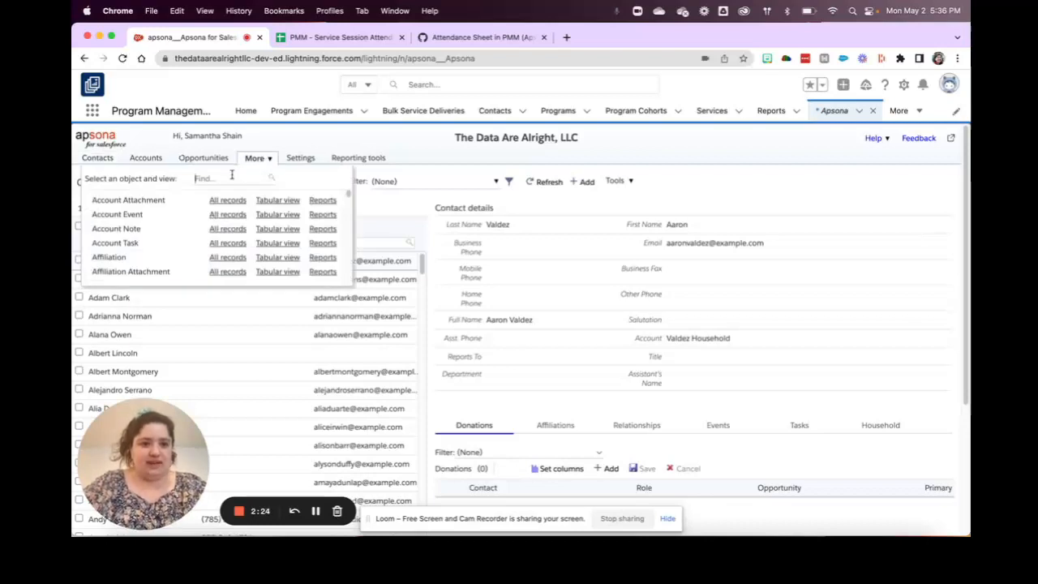
left_click(202, 179)
type("service")
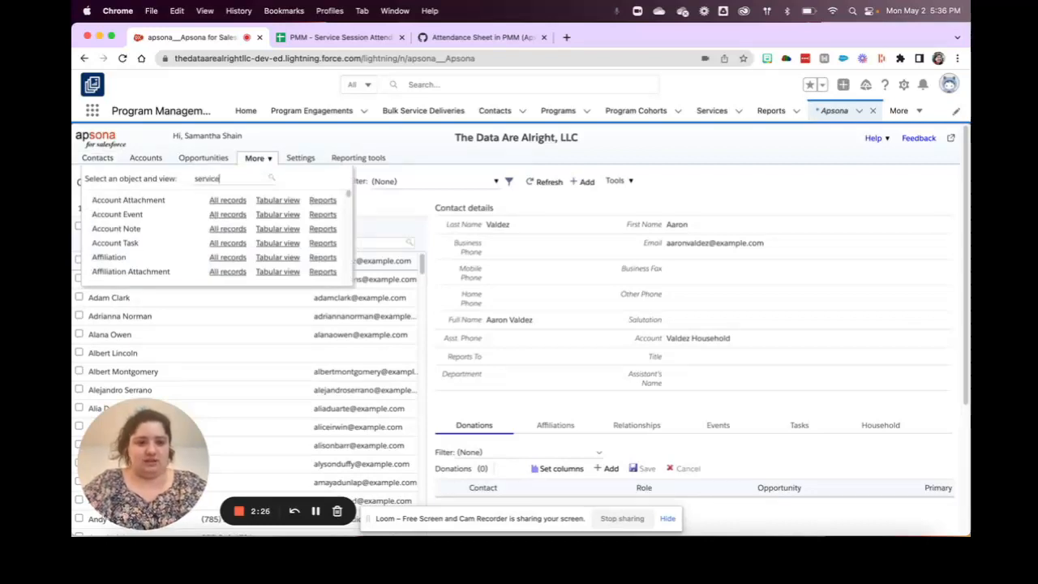
scroll(179, 241, "down", 3)
scroll(174, 248, "down", 3)
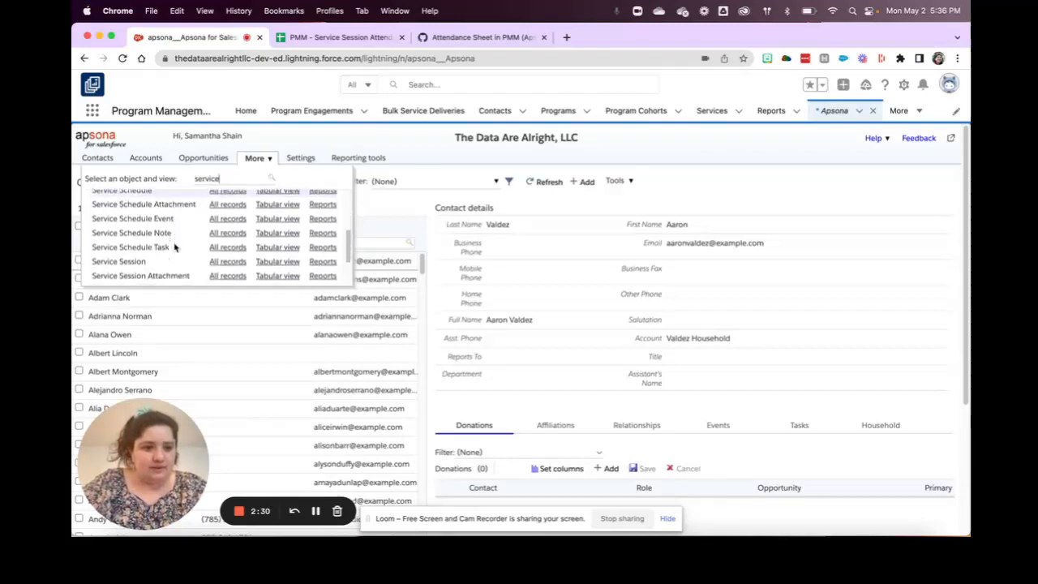
left_click(292, 250)
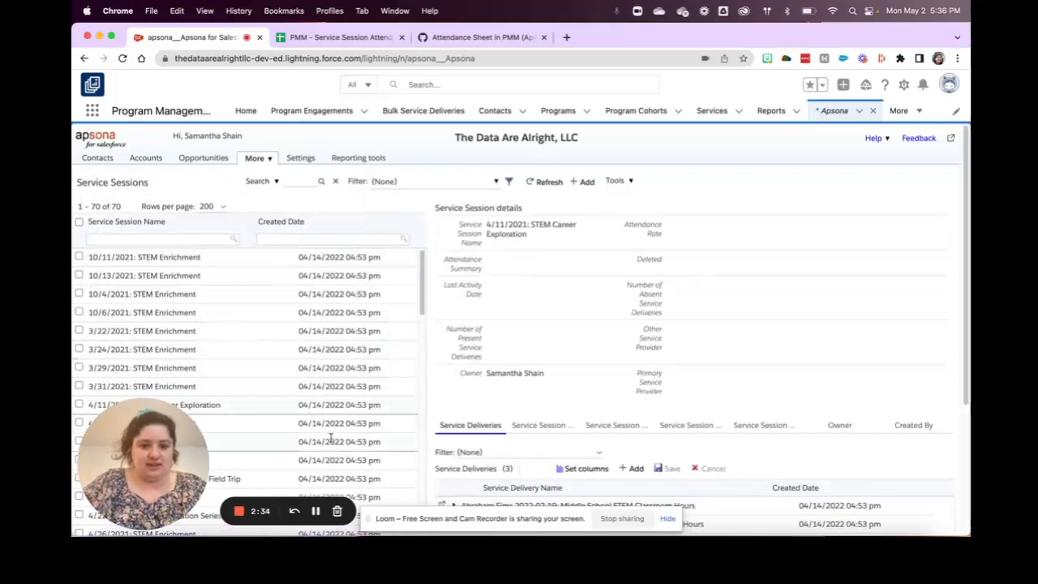
Select the "4/12/2021: STEM Enrichment" service session for processing and review its service deliveries and session details.
scroll(292, 430, "down", 1)
left_click(261, 393)
scroll(276, 394, "down", 1)
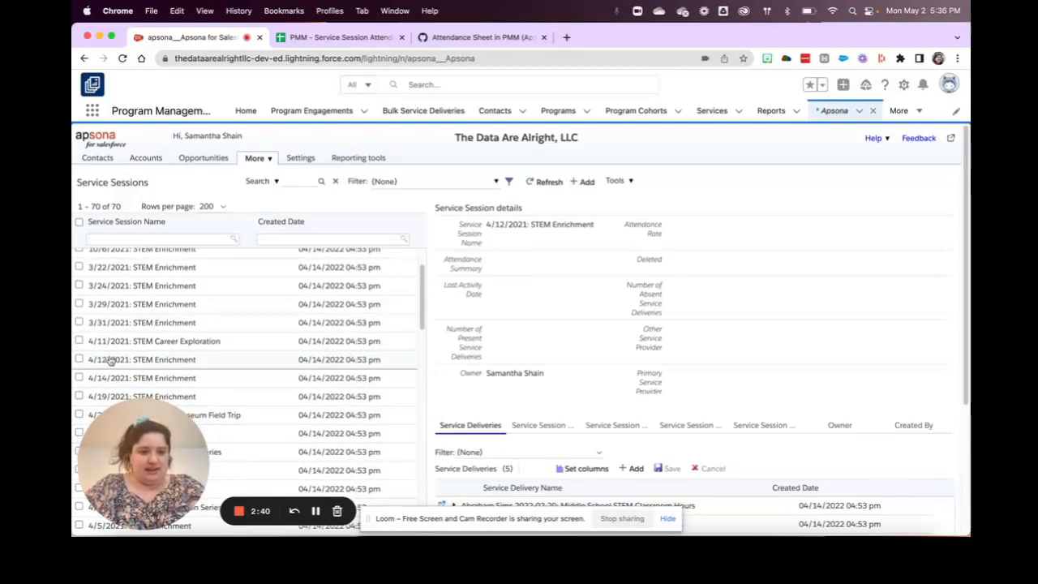
left_click(80, 360)
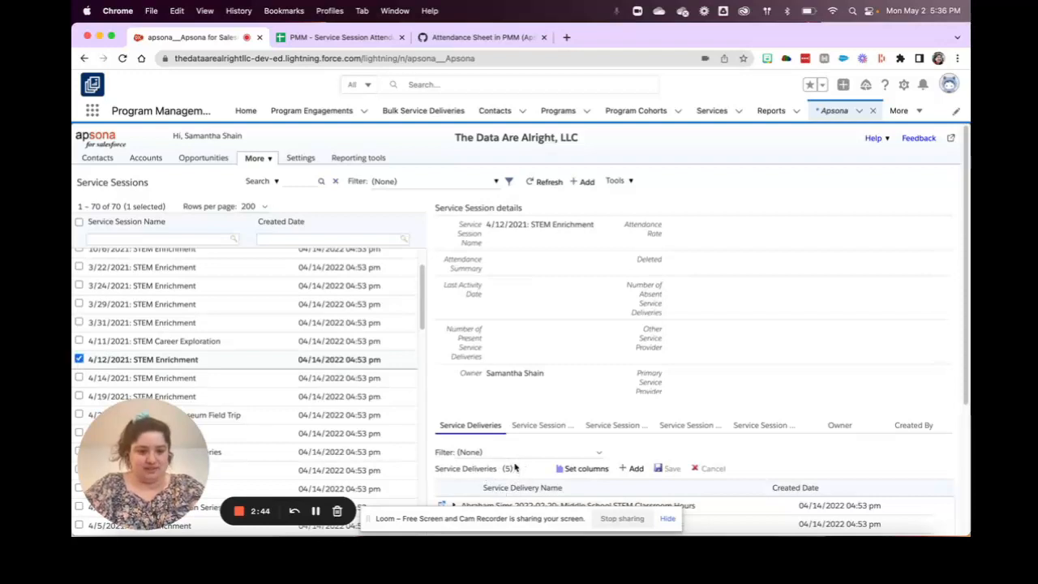
scroll(535, 481, "down", 5)
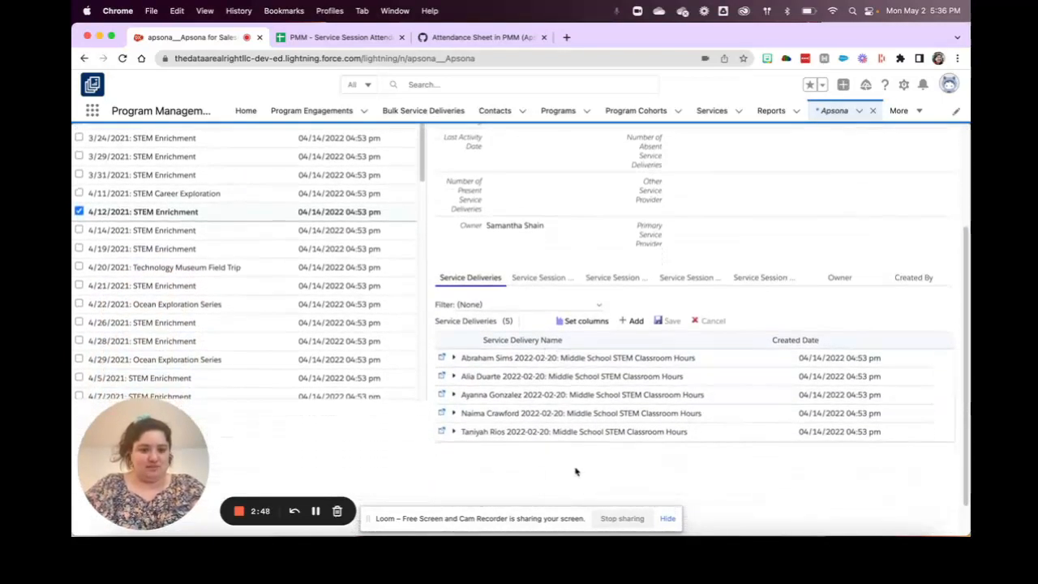
scroll(577, 464, "up", 4)
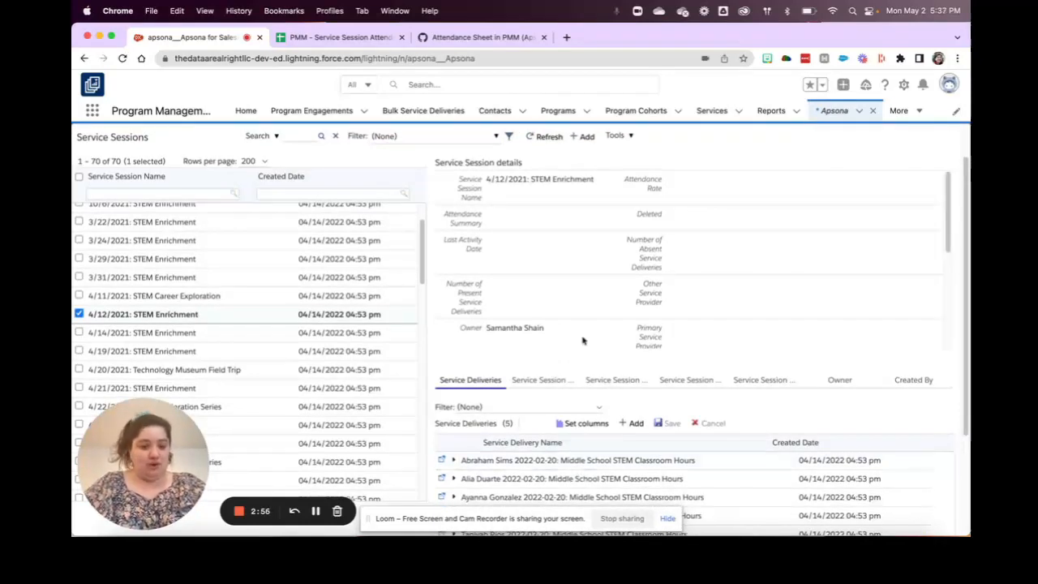
scroll(583, 341, "up", 2)
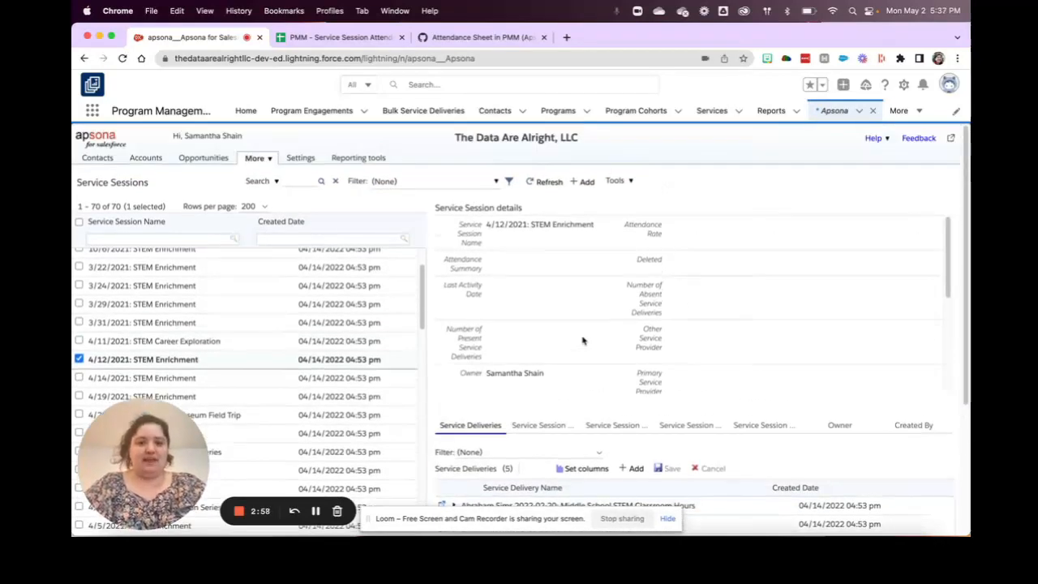
scroll(584, 338, "down", 3)
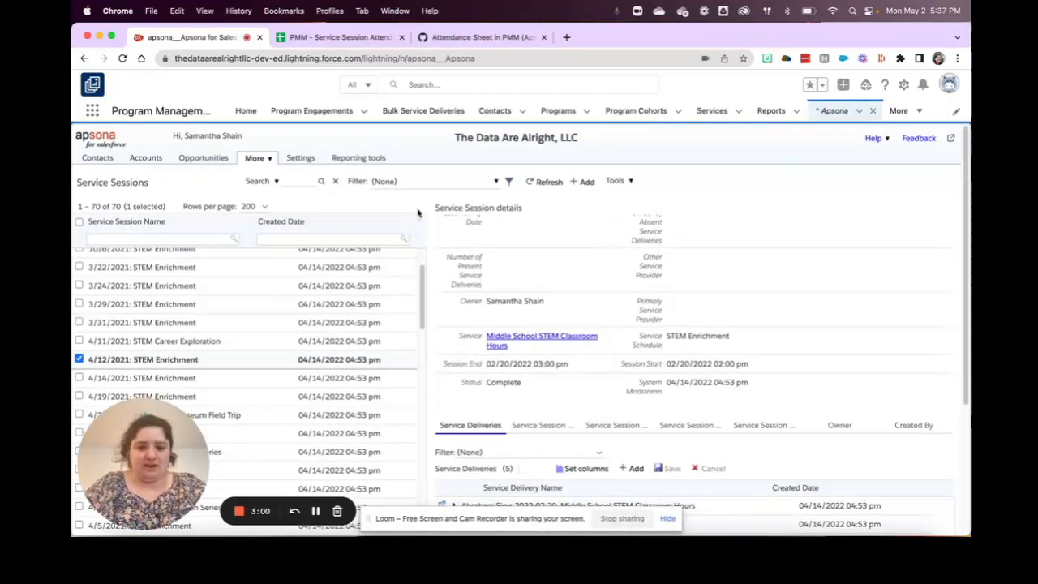
Start a merge for the checked session with the existing "Excel merge: Service Session Attendance Sheet" action, choosing to edit it before running.
left_click(616, 181)
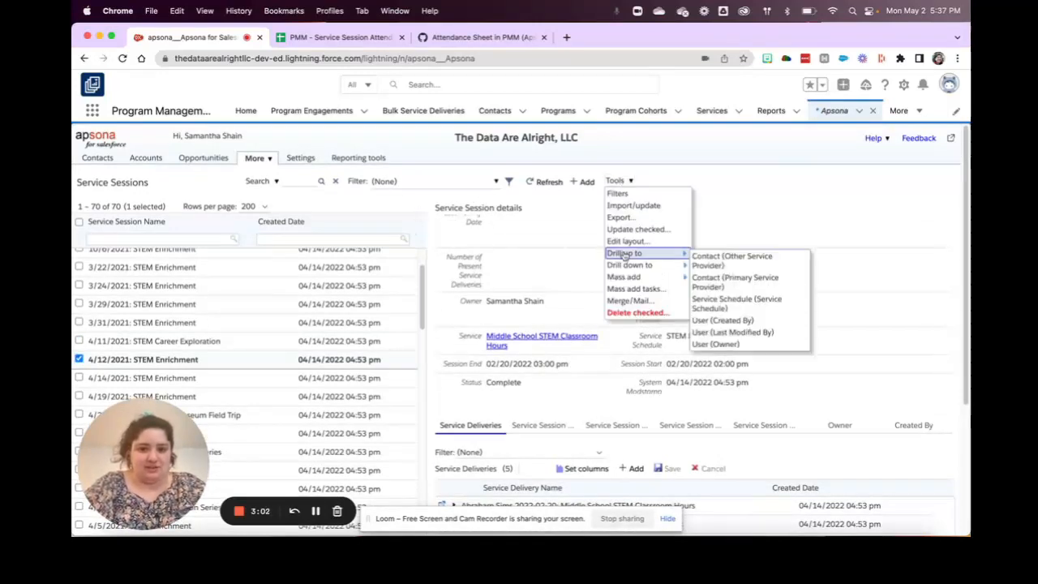
left_click(666, 302)
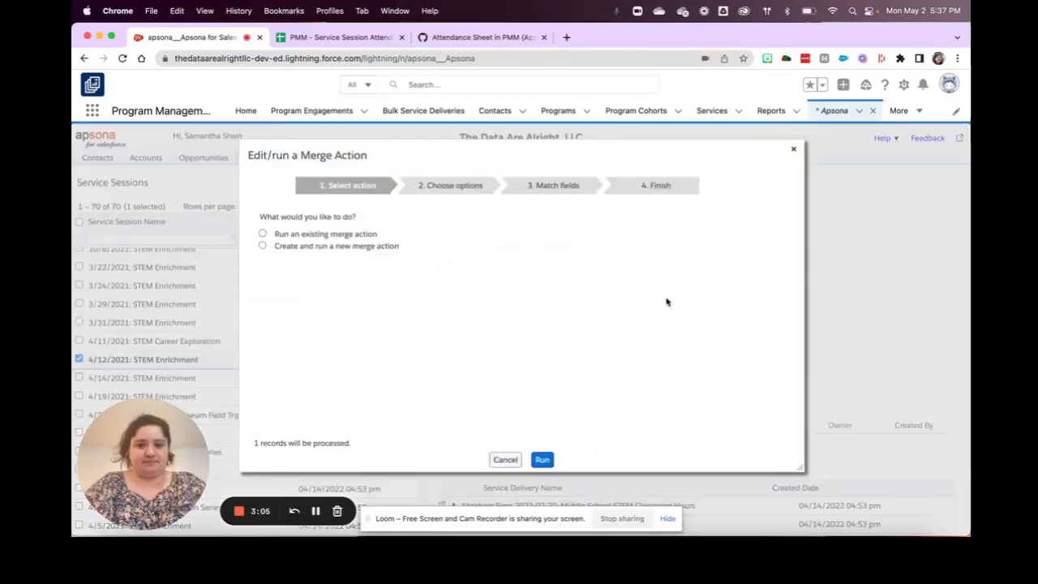
left_click(302, 234)
left_click(393, 255)
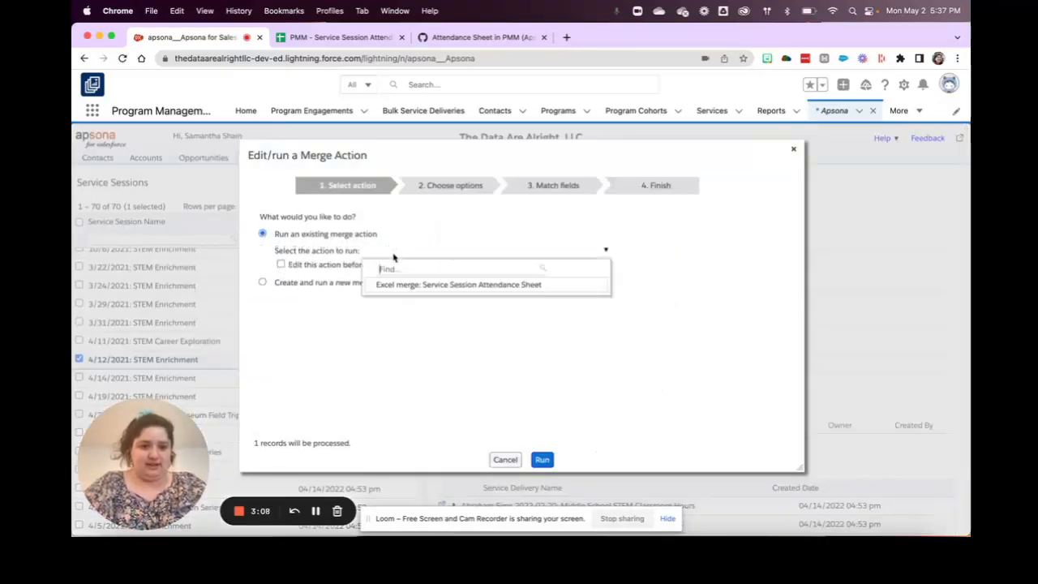
left_click(438, 287)
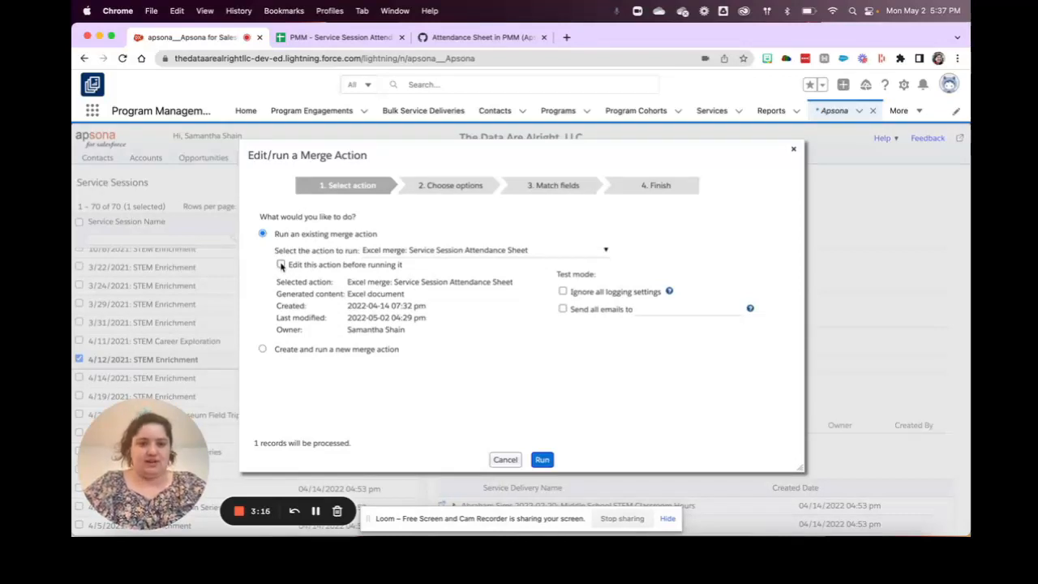
left_click(281, 266)
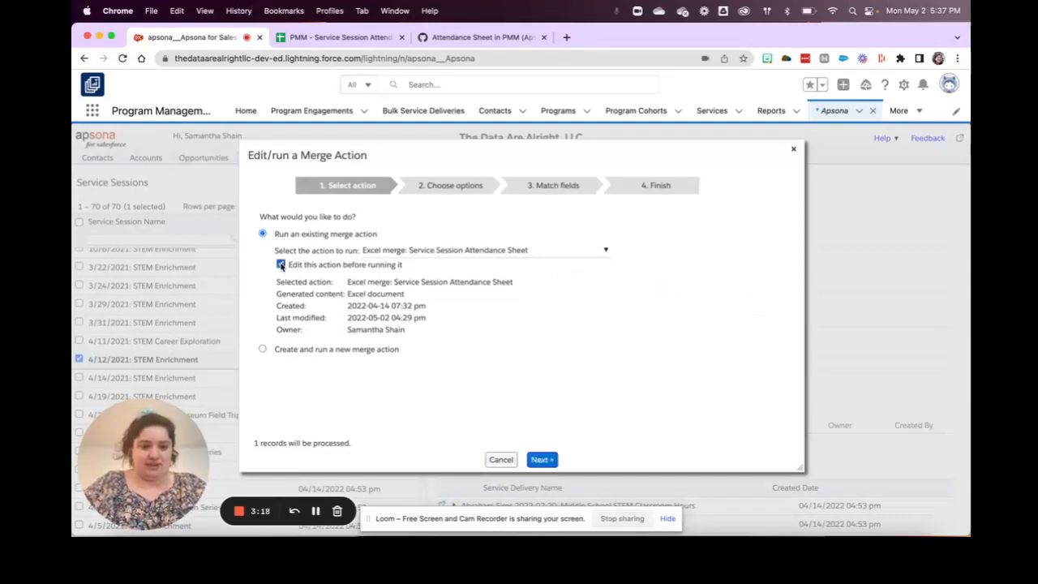
left_click(539, 459)
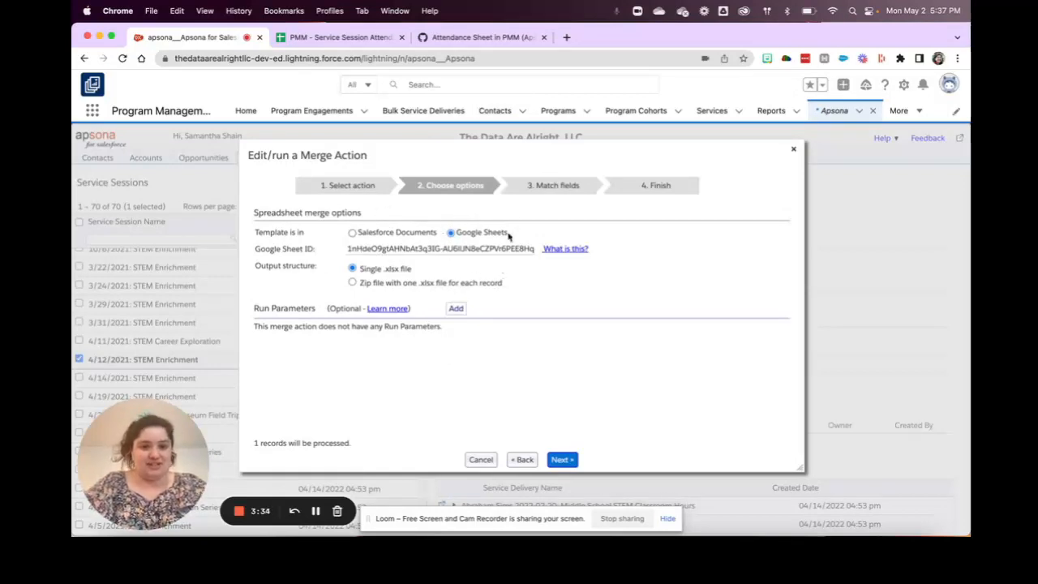
Locate the Google Sheet ID in the attendance template's URL and return to the merge options.
left_click(335, 39)
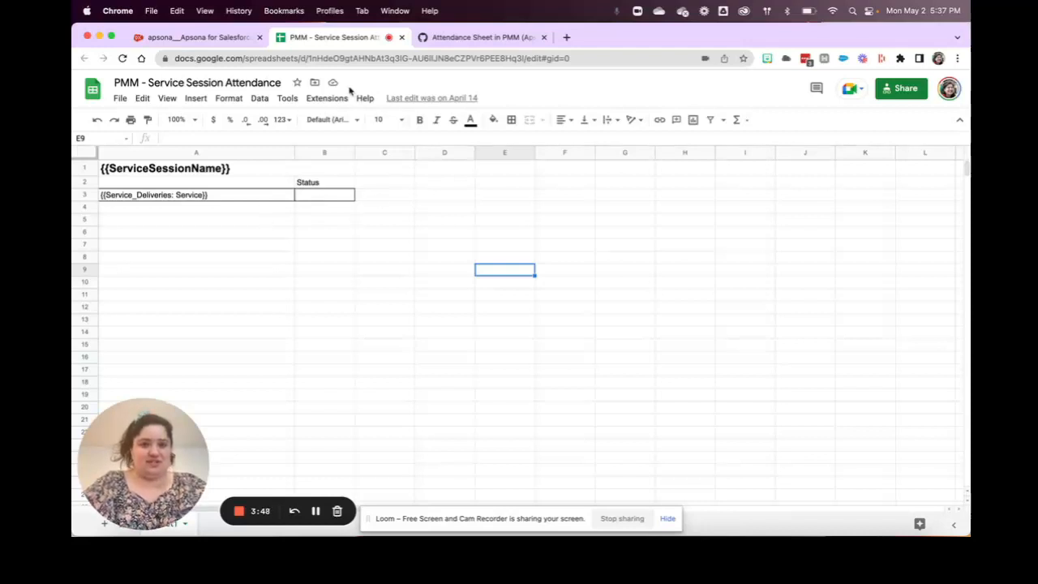
left_click_drag(310, 58, 526, 55)
left_click(199, 38)
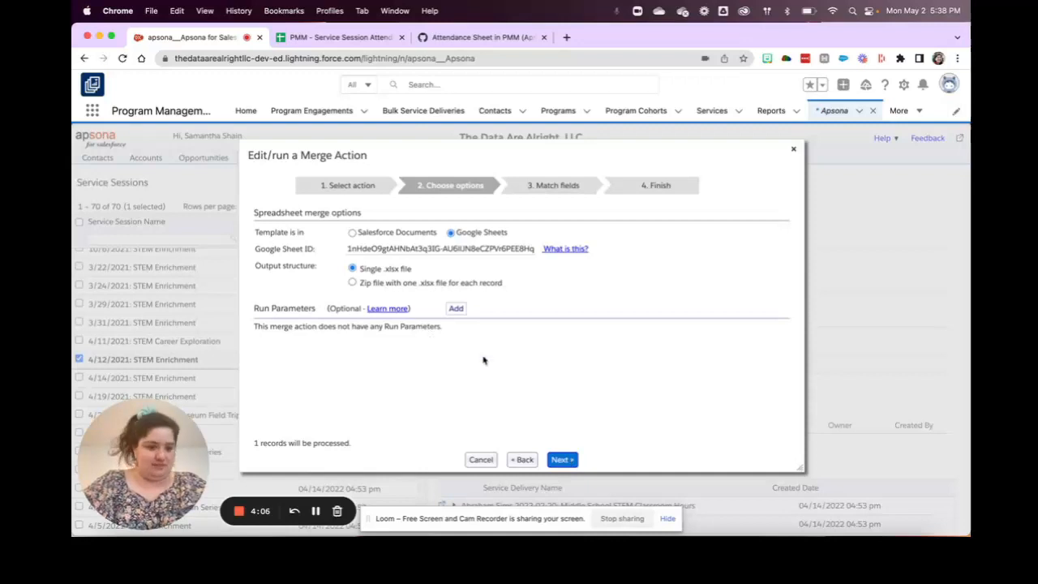
Proceed to field matching and check the Service_Deliveries mapping and linkage against the merge fields in the Google Sheets template.
left_click(563, 460)
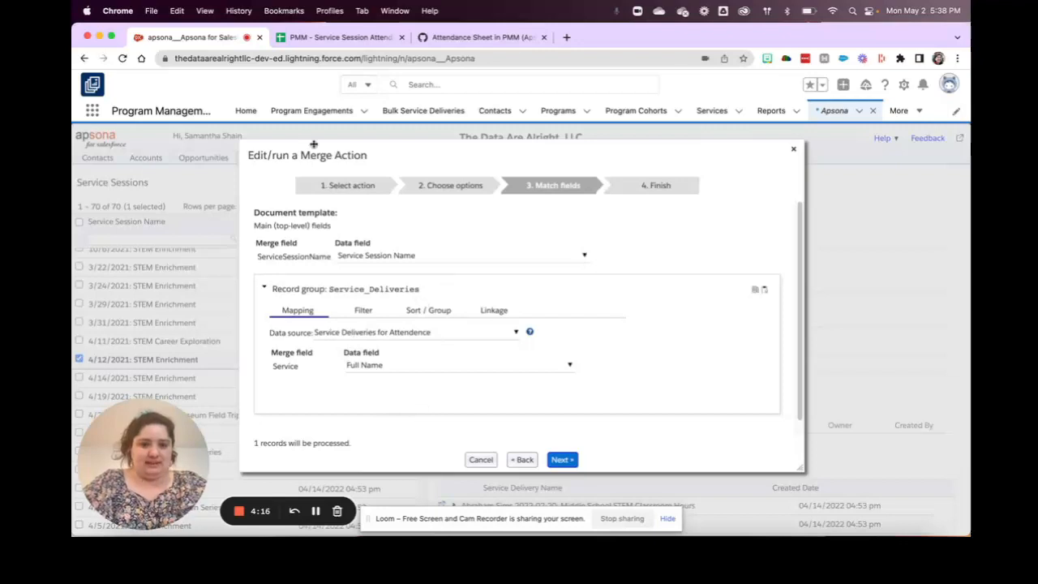
left_click(346, 37)
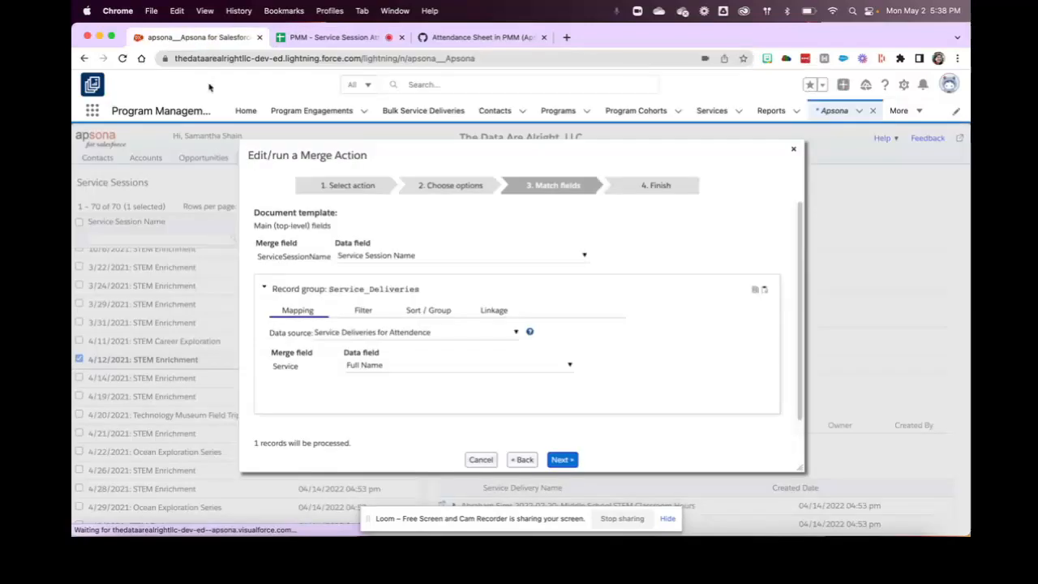
left_click(201, 38)
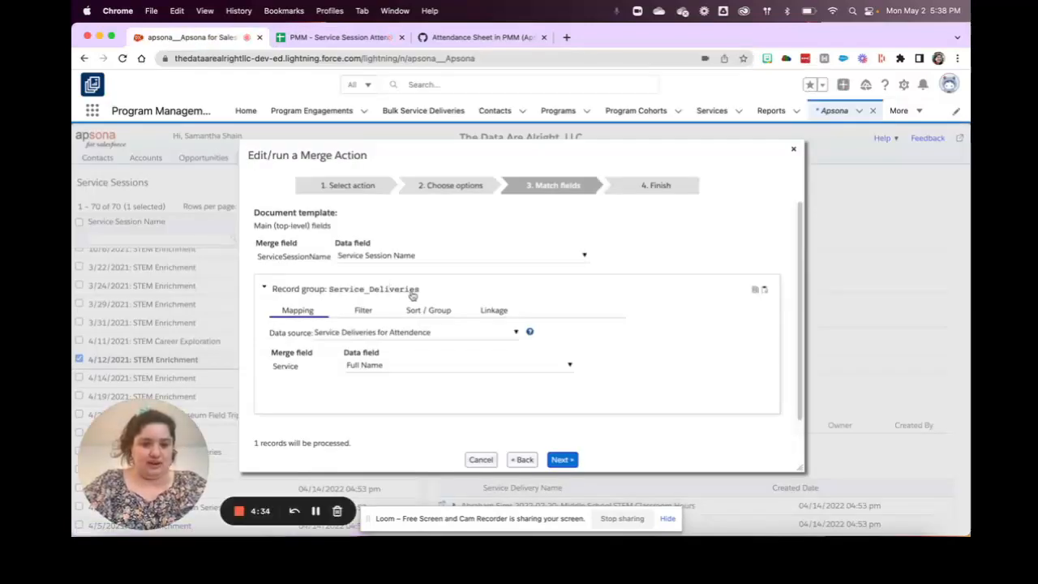
left_click(497, 311)
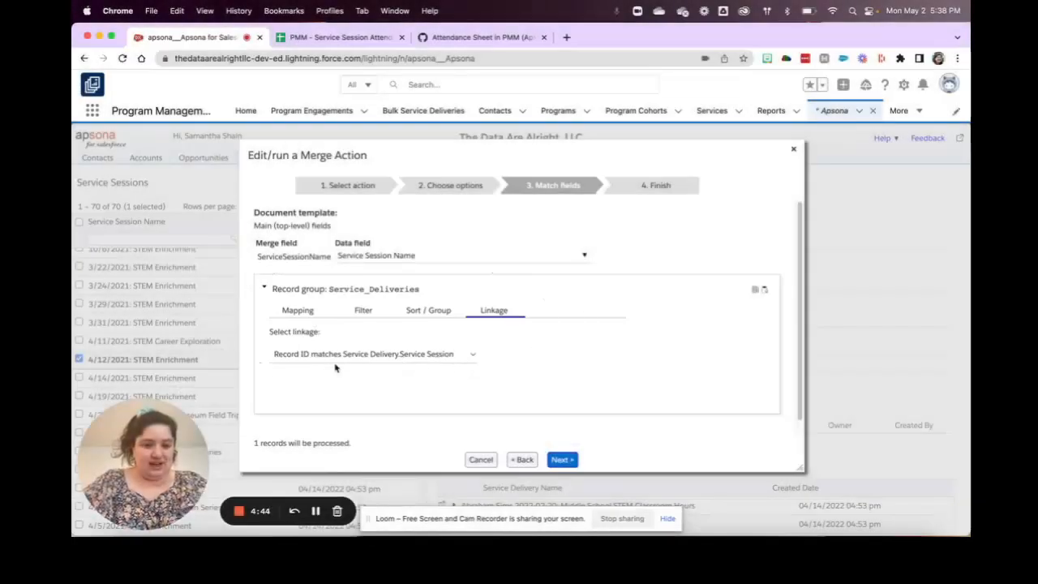
left_click(297, 313)
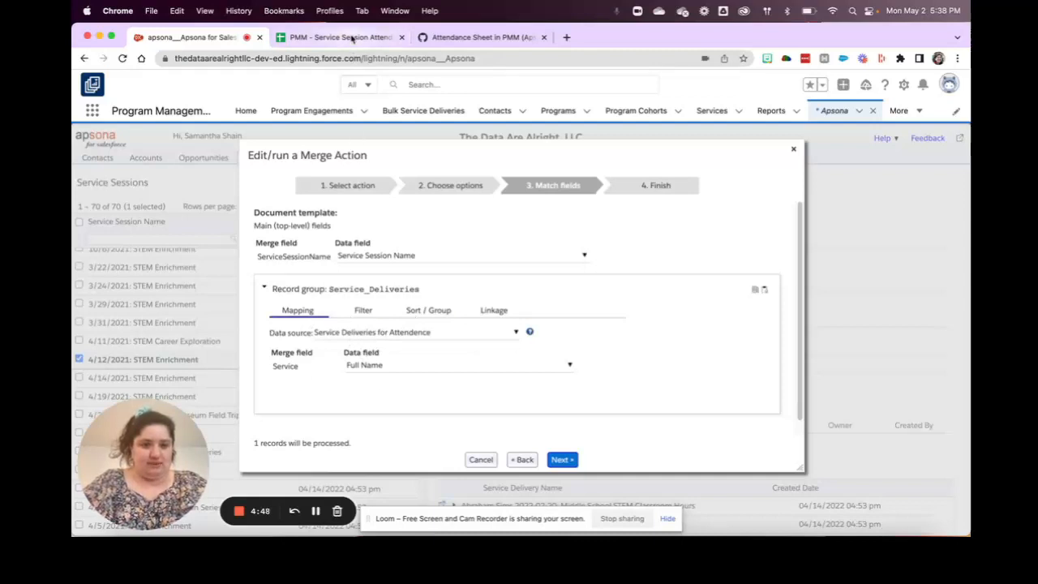
left_click(354, 37)
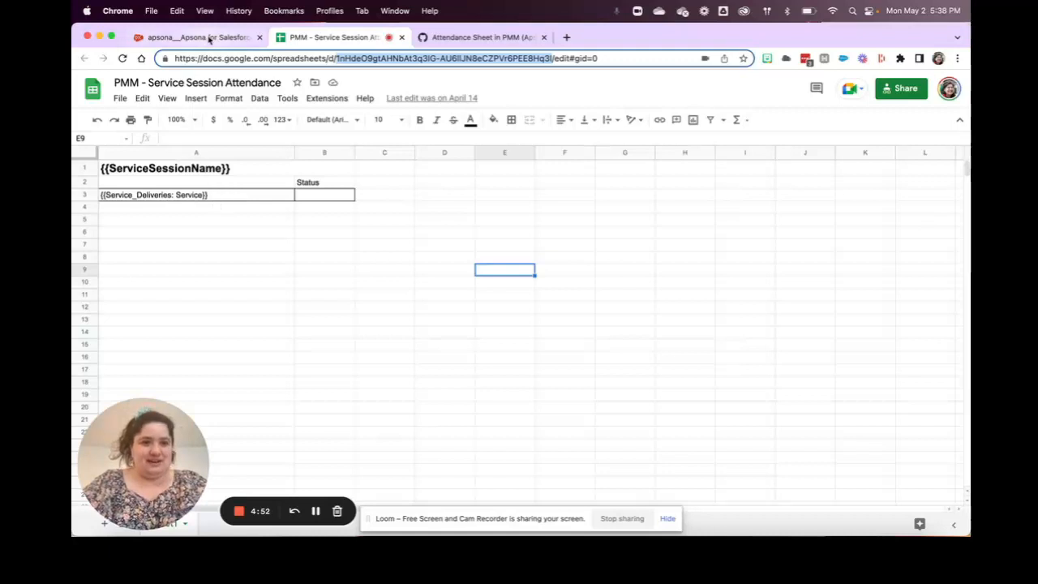
left_click(208, 38)
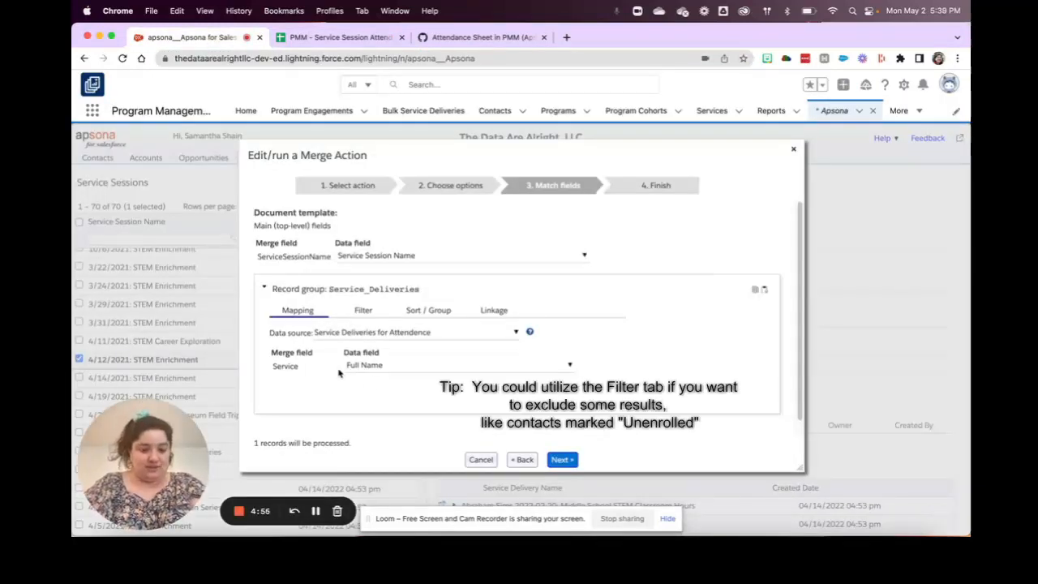
Save and run the attendance sheet merge, download the results, and open the generated file in Excel.
left_click(562, 459)
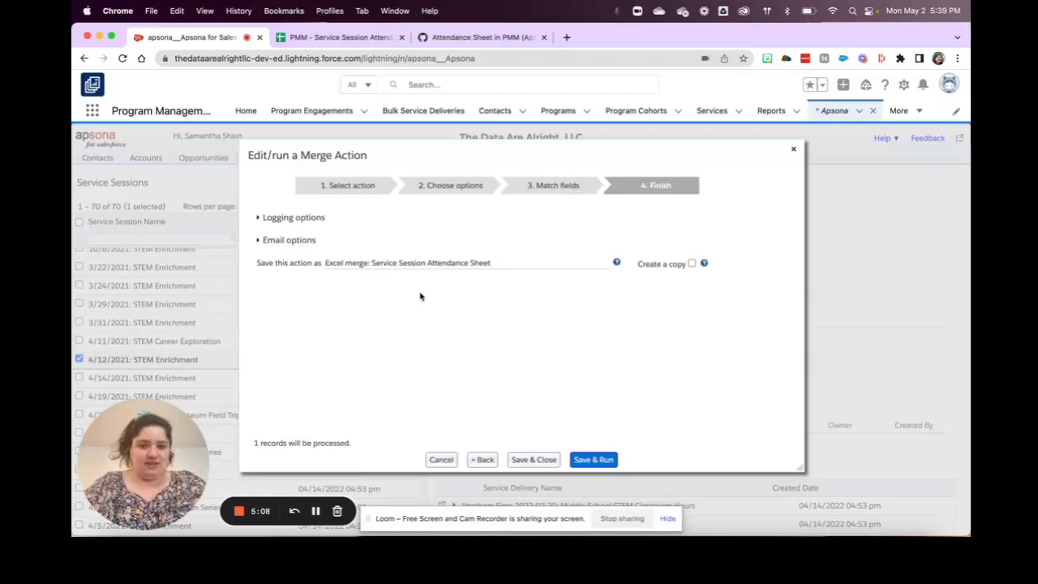
left_click(594, 460)
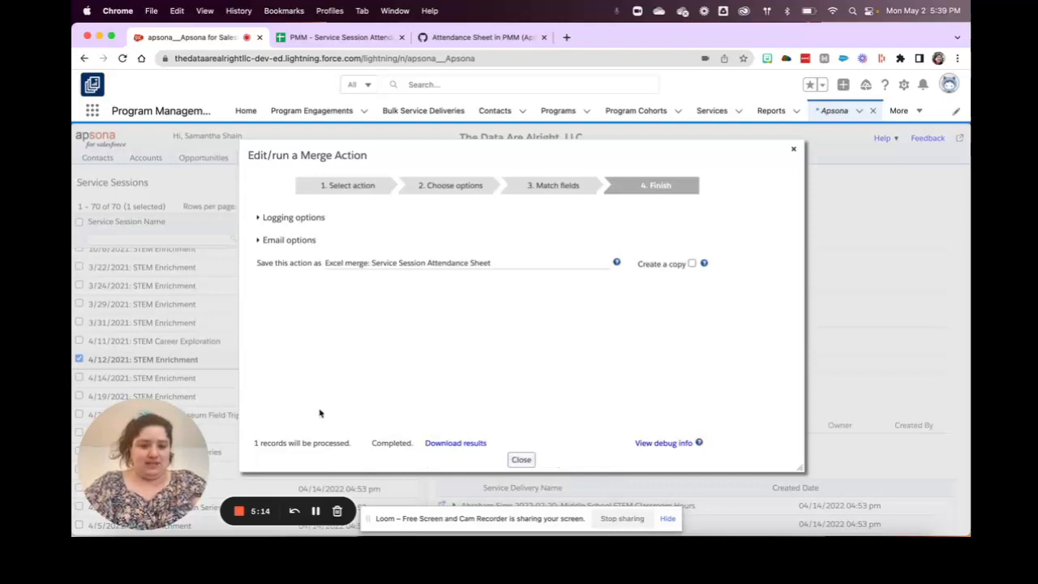
left_click(452, 443)
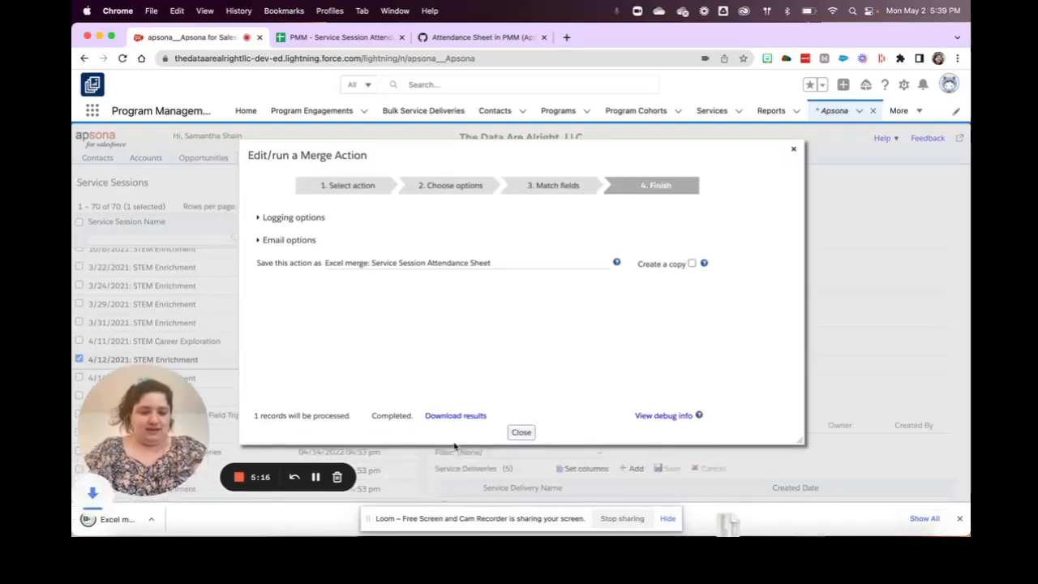
left_click(146, 517)
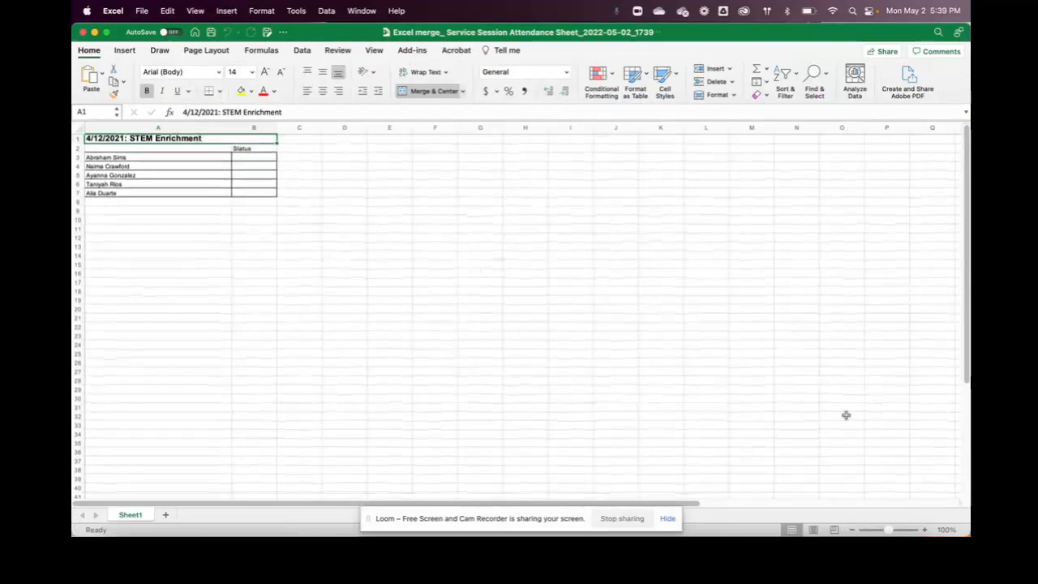
Enlarge the attendance sheet view to 150% and preview how it prints, without printing it.
left_click(924, 530)
left_click(925, 530)
left_click(925, 530)
left_click(925, 529)
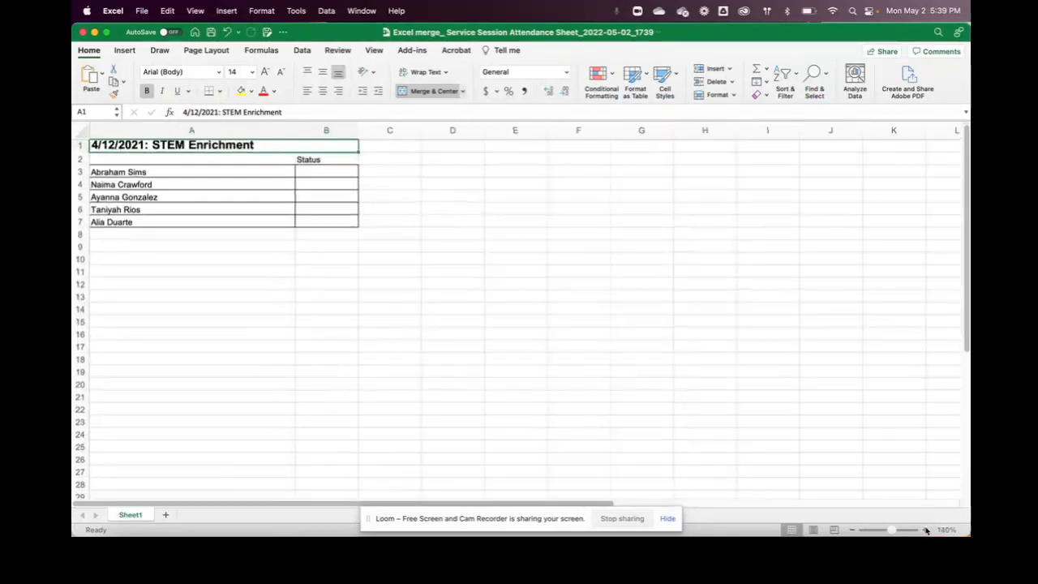
left_click(924, 530)
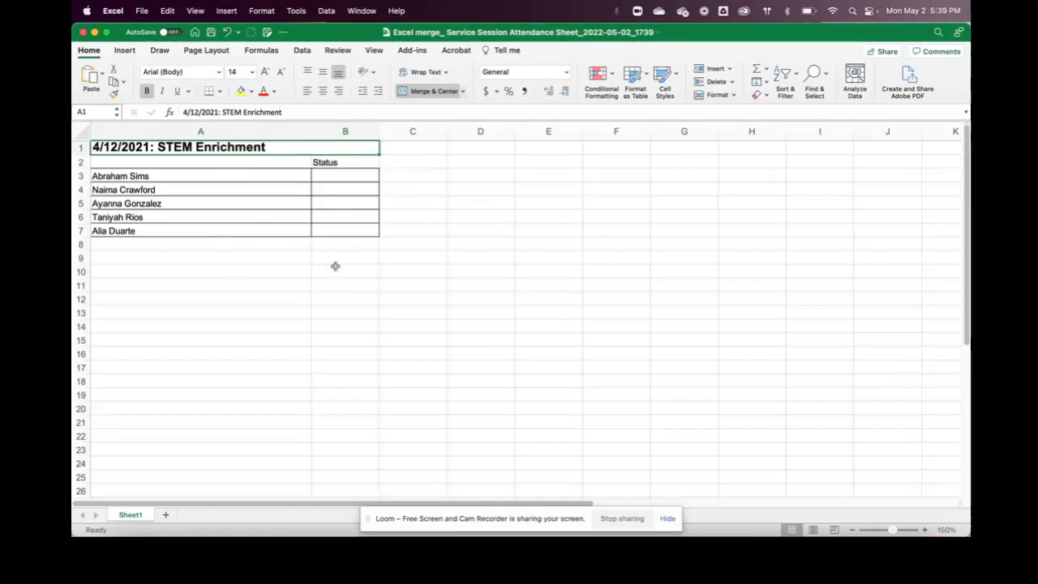
key("super+p")
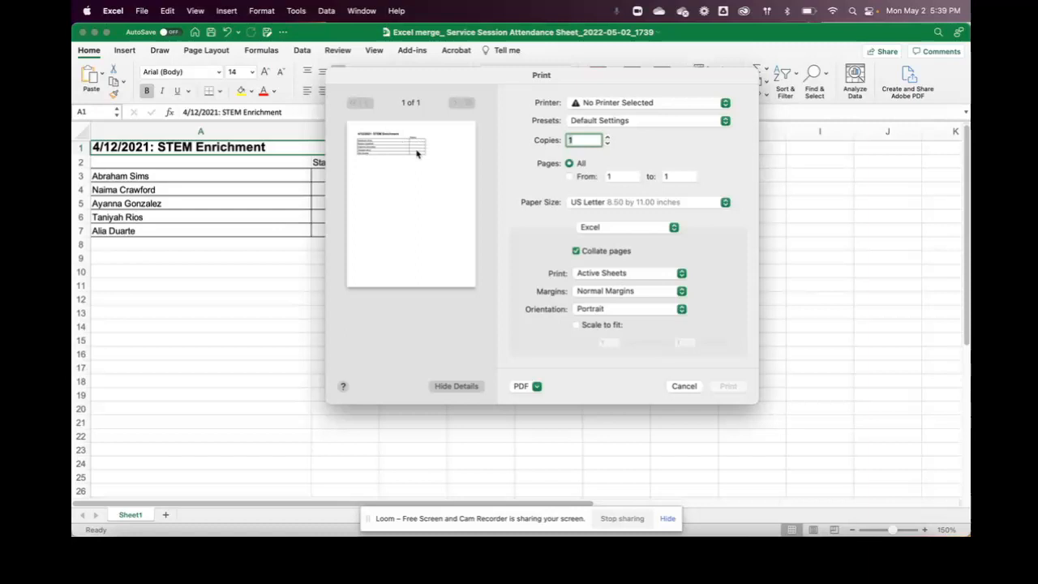
left_click(683, 388)
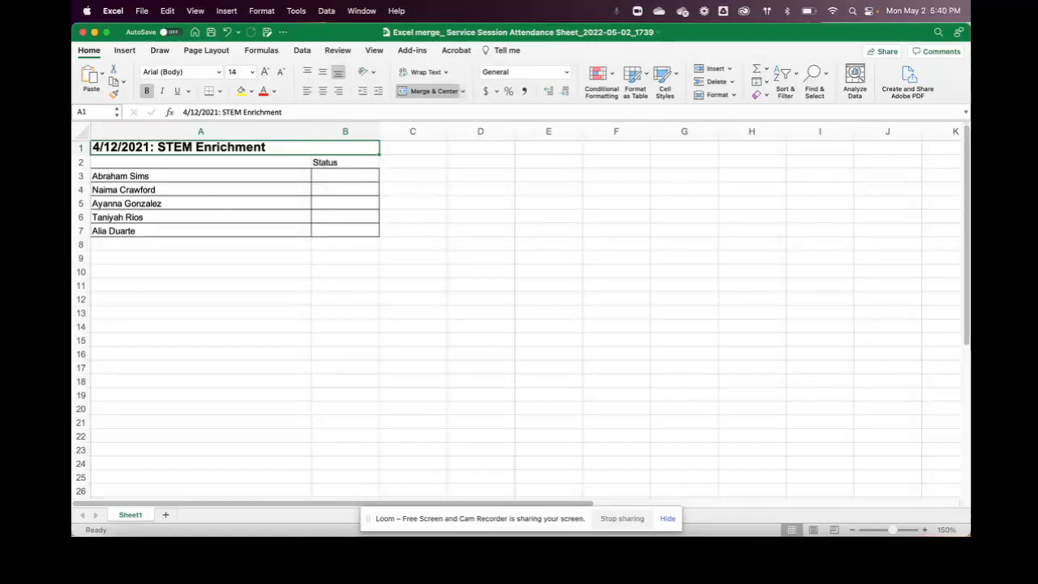
Return to Chrome, close the completed merge action, and bring up the GitHub wiki page Attendance Sheet in PMM (Apsona).
key("super+Tab")
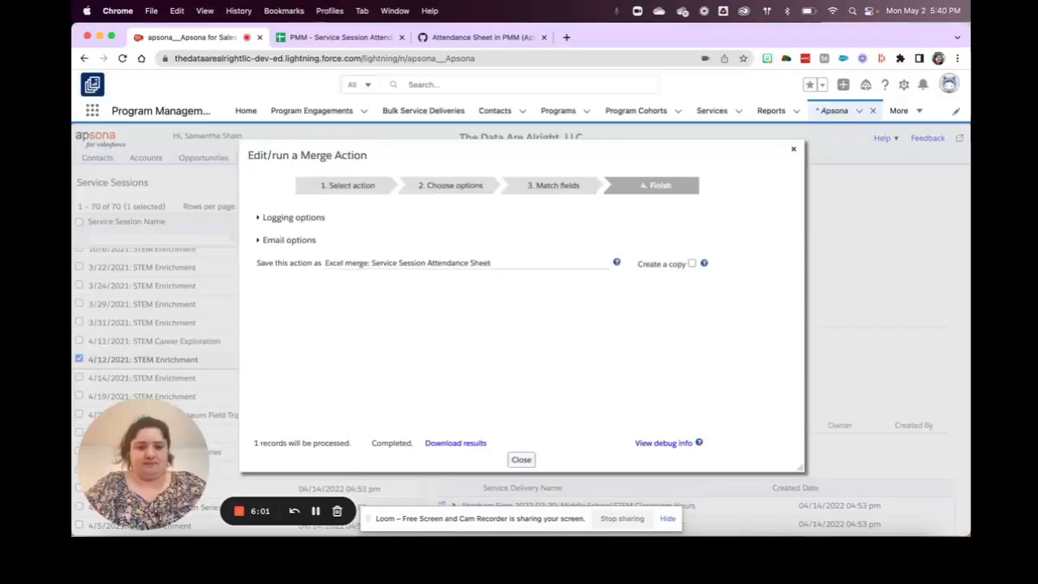
left_click(521, 460)
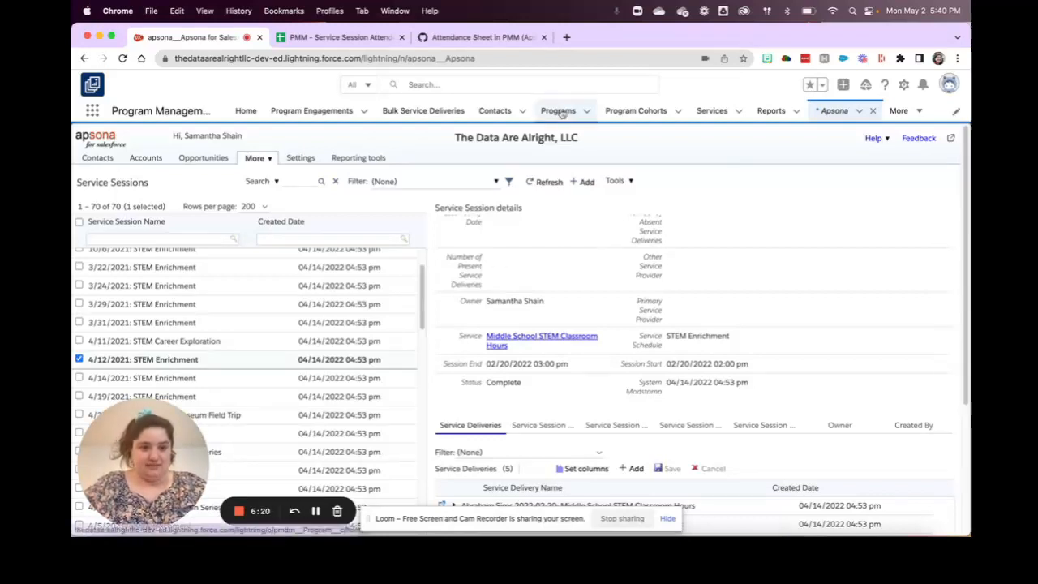
left_click(326, 37)
left_click(467, 38)
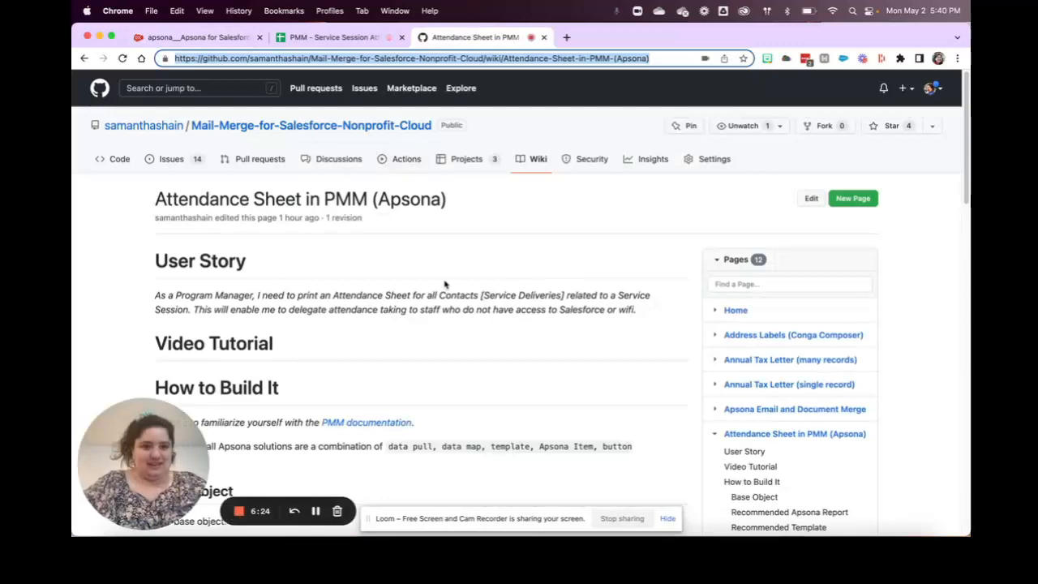
Review the wiki page's build instructions and open the Google Sheet linked under Recommended Template.
scroll(444, 275, "down", 10)
scroll(442, 244, "up", 10)
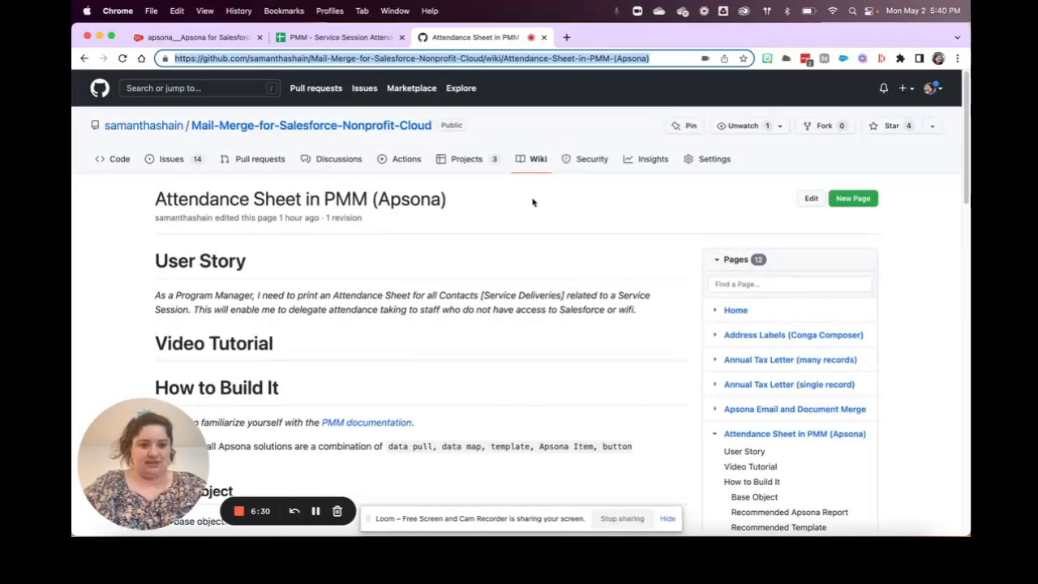
scroll(422, 376, "down", 3)
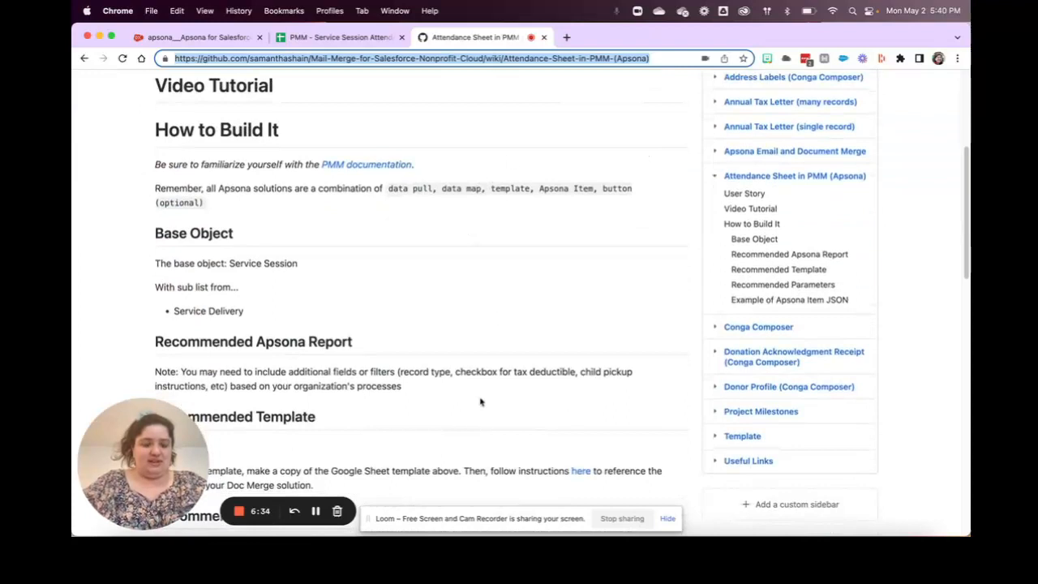
scroll(480, 426, "down", 2)
scroll(484, 416, "down", 1)
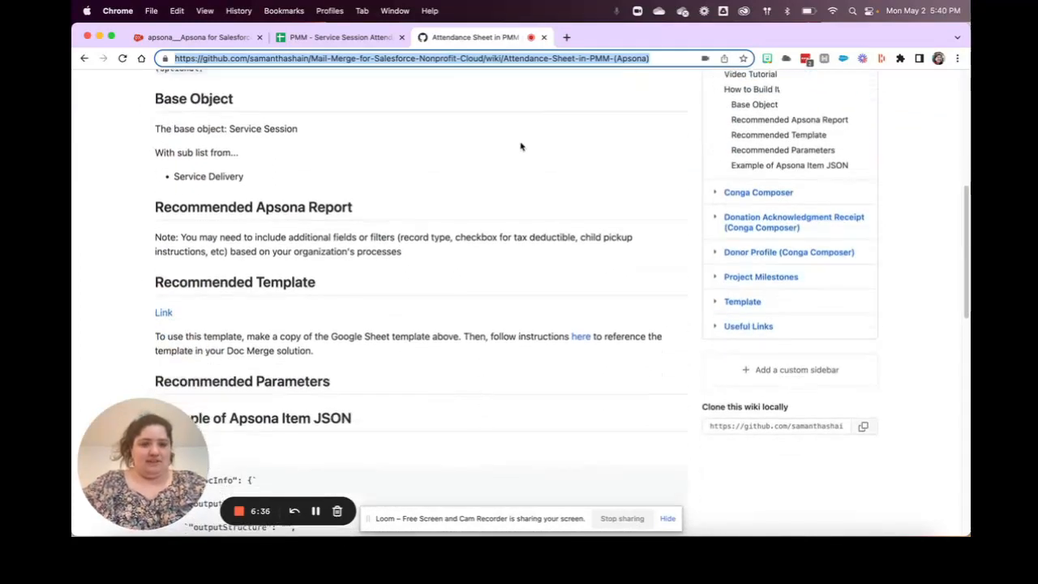
scroll(475, 334, "down", 1)
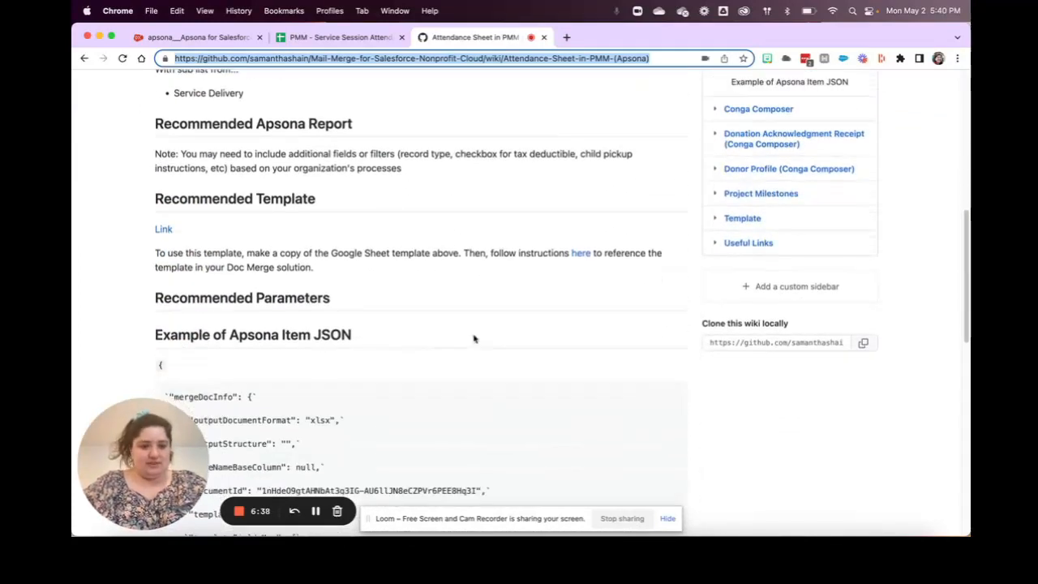
left_click(162, 229)
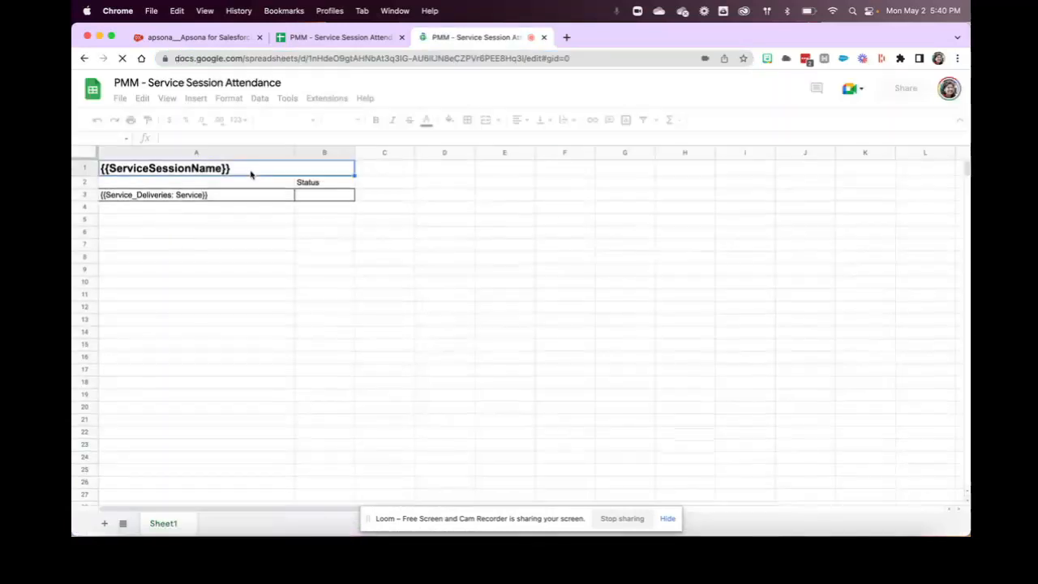